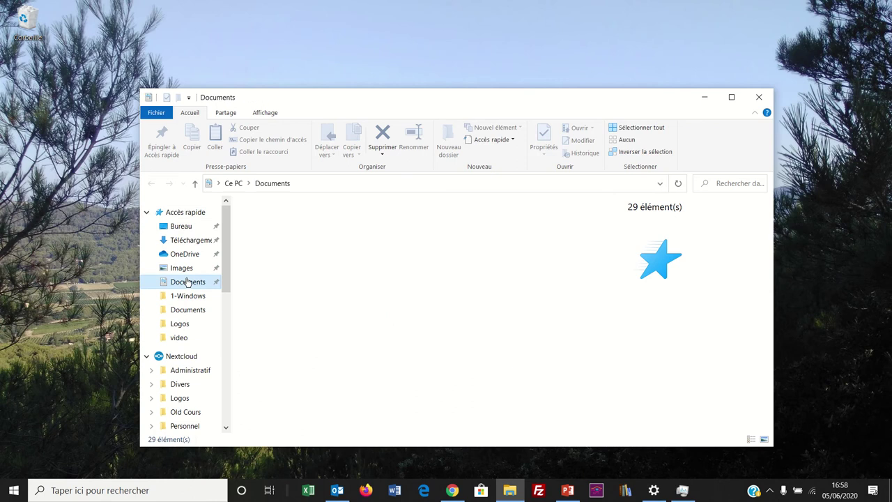
# Step: Delete the existing TIC1 folder from Documents
pyautogui.scroll(-2, 322, 369)
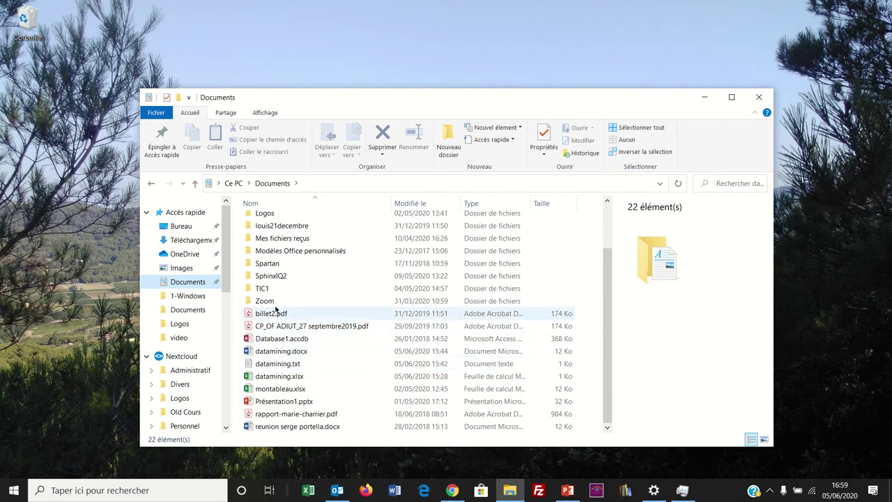
pyautogui.click(271, 293)
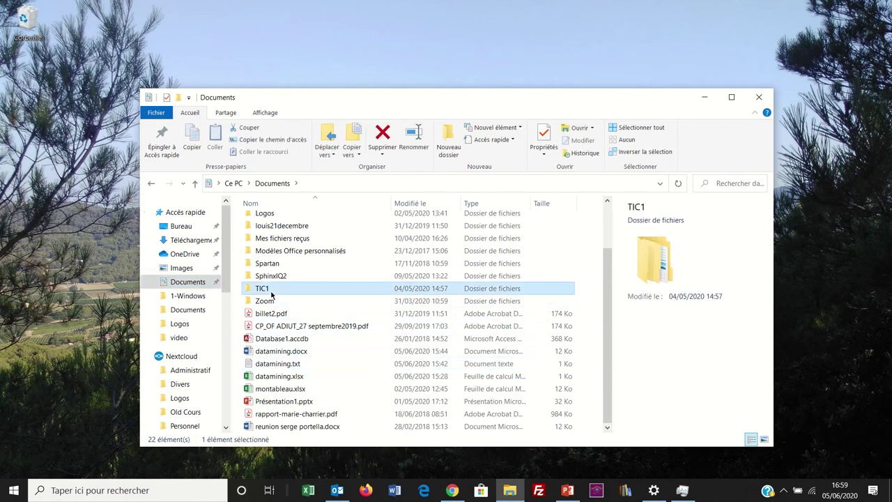
pyautogui.press('Delete')
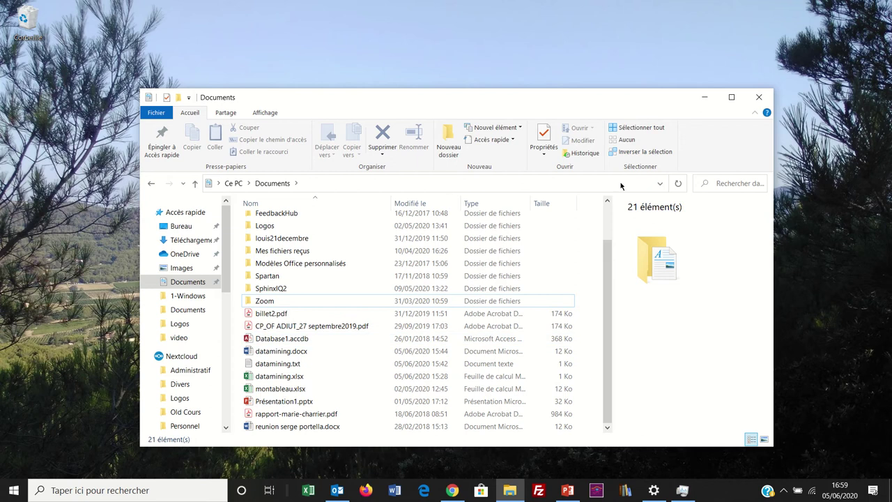
# Step: Maximize the Documents window and create a new folder there named "TIC 1"
pyautogui.click(731, 97)
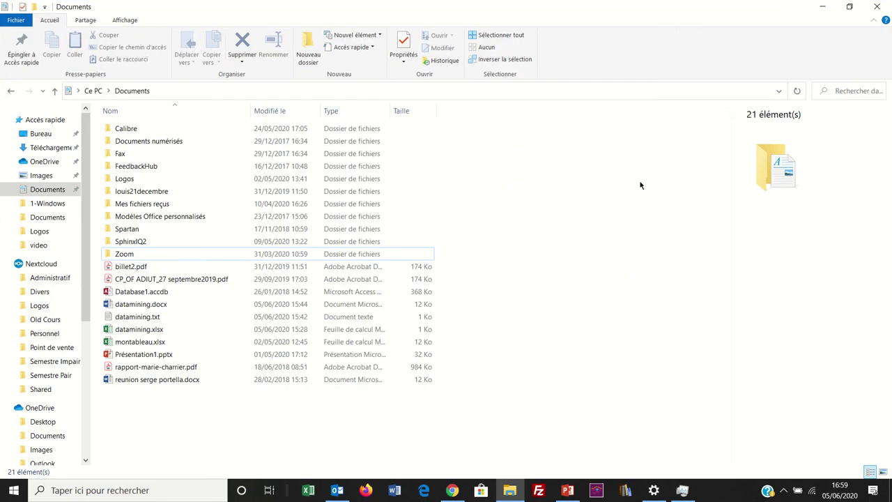
pyautogui.rightClick(157, 441)
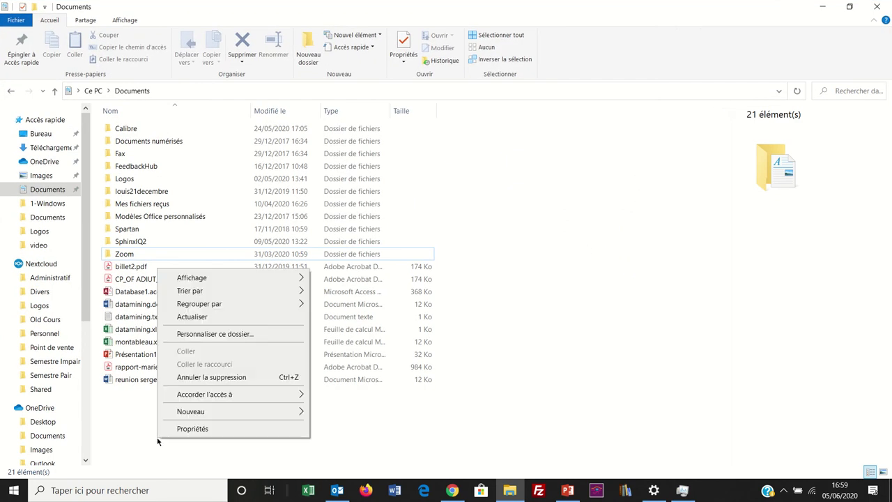
pyautogui.moveTo(195, 412)
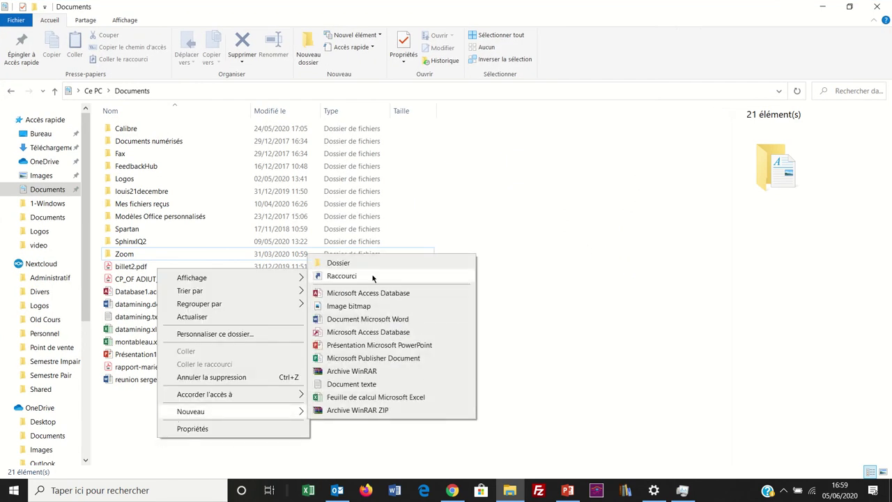
pyautogui.click(339, 263)
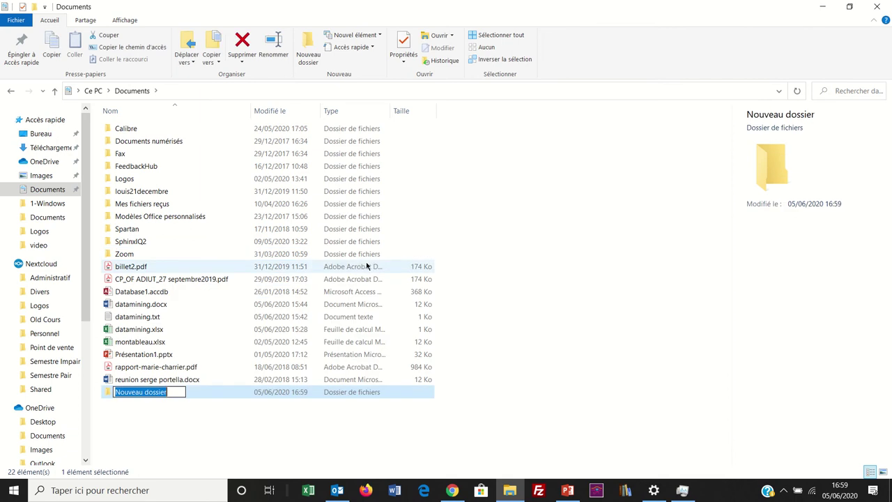
pyautogui.write('TIC ')
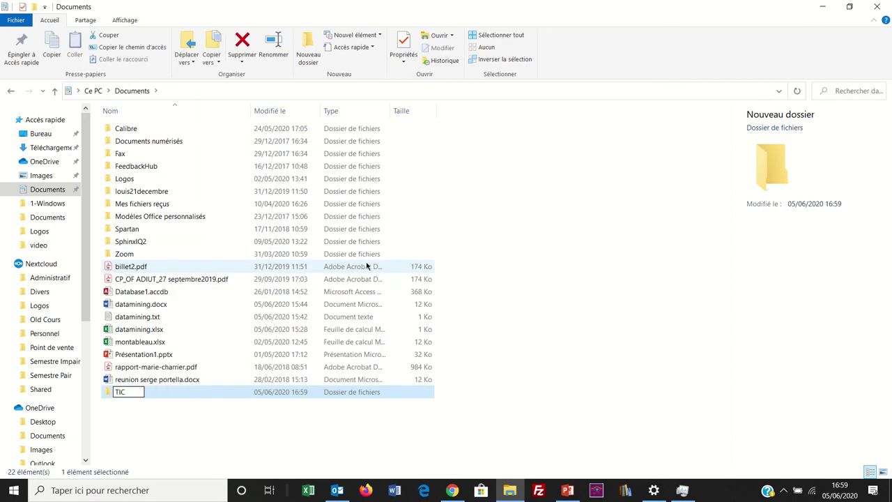
pyautogui.write('1')
pyautogui.press('Return')
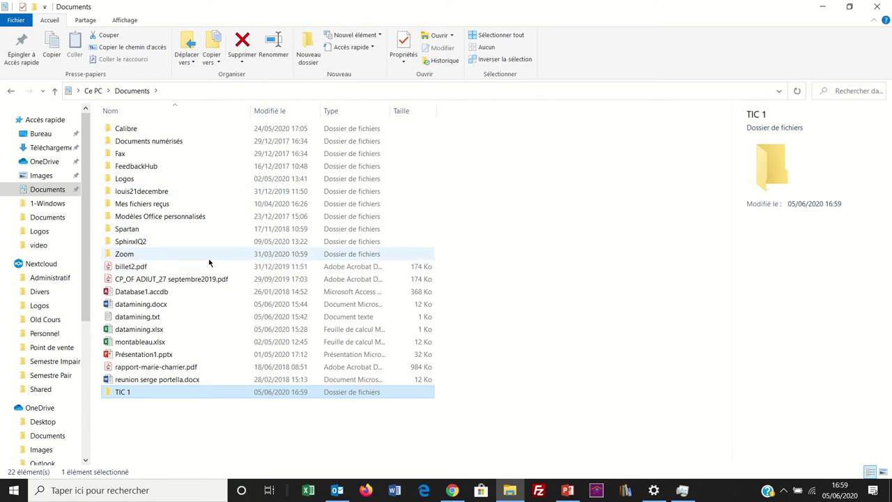
# Step: Move datamining.docx, datamining.txt and datamining.xlsx from Documents into the TIC 1 folder, and open the folder to check them
pyautogui.moveTo(157, 307); pyautogui.dragTo(141, 398)
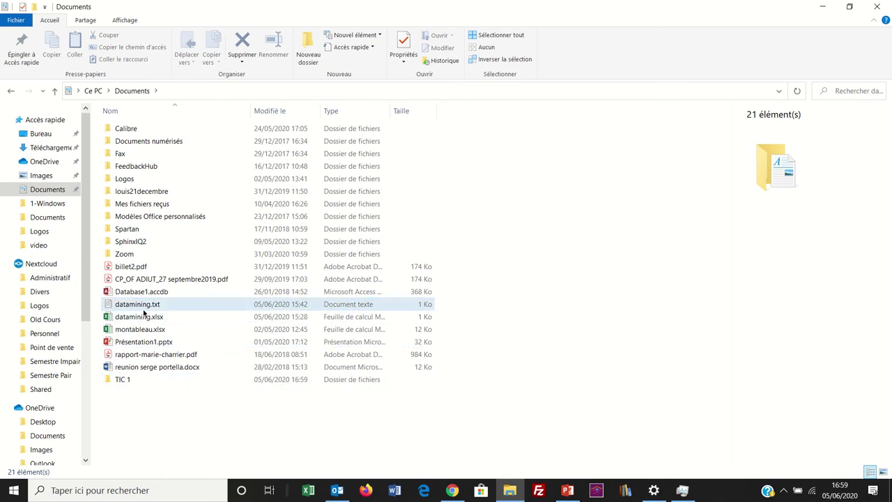
pyautogui.moveTo(143, 313); pyautogui.dragTo(143, 380)
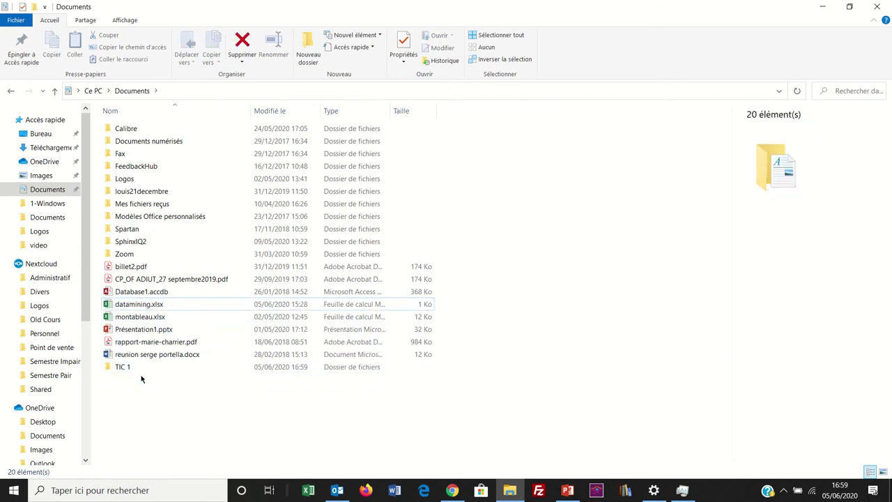
pyautogui.moveTo(143, 309); pyautogui.dragTo(140, 368)
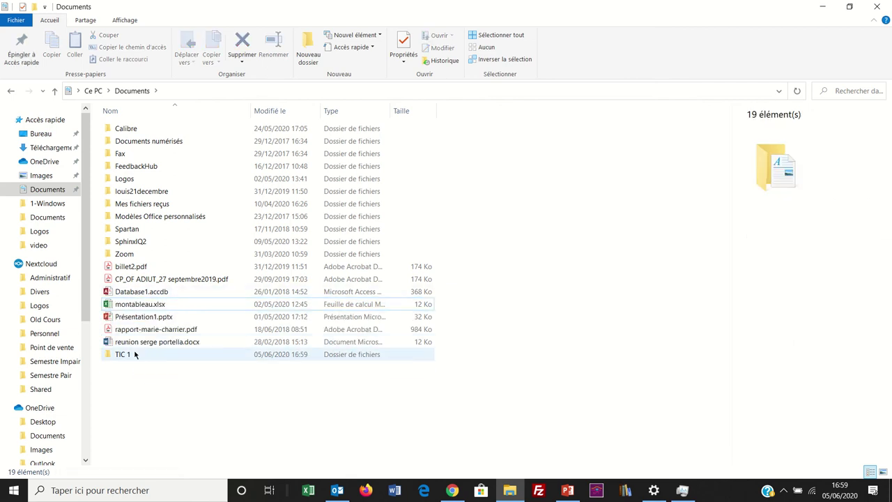
pyautogui.doubleClick(135, 354)
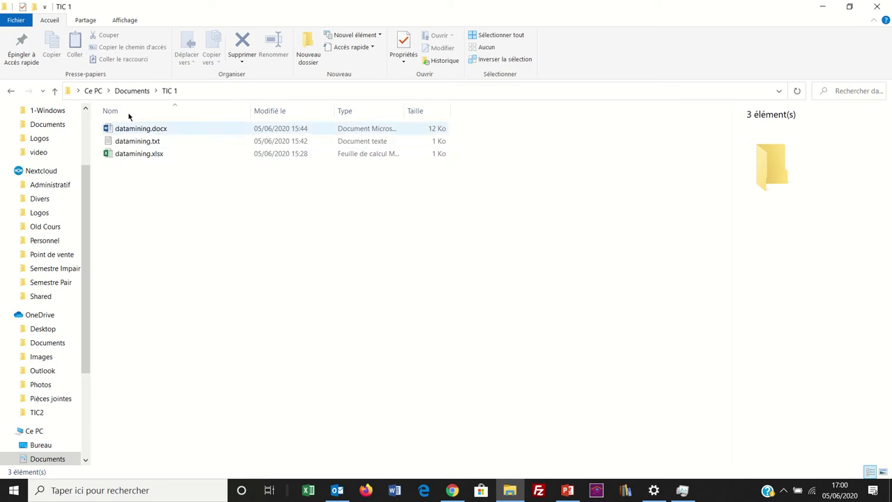
# Step: Move TP1.docx from Documents into the TIC 1 folder and open the folder to check it
pyautogui.click(131, 92)
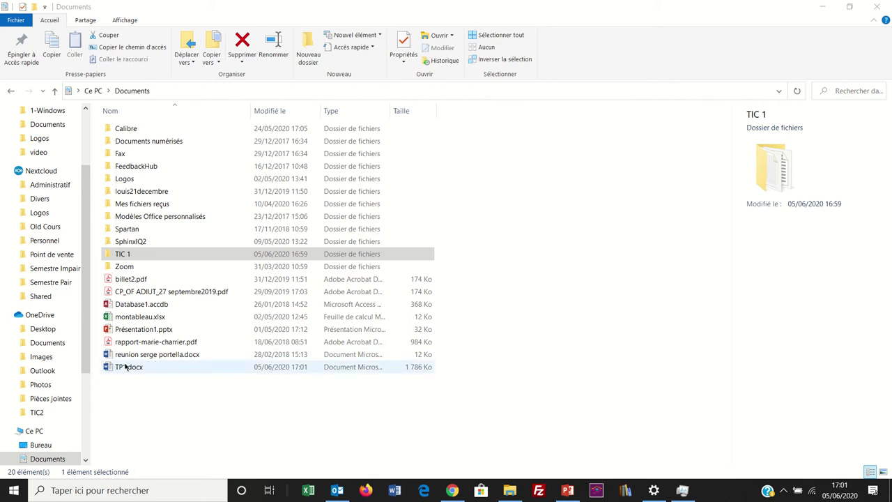
pyautogui.moveTo(118, 367); pyautogui.dragTo(165, 259)
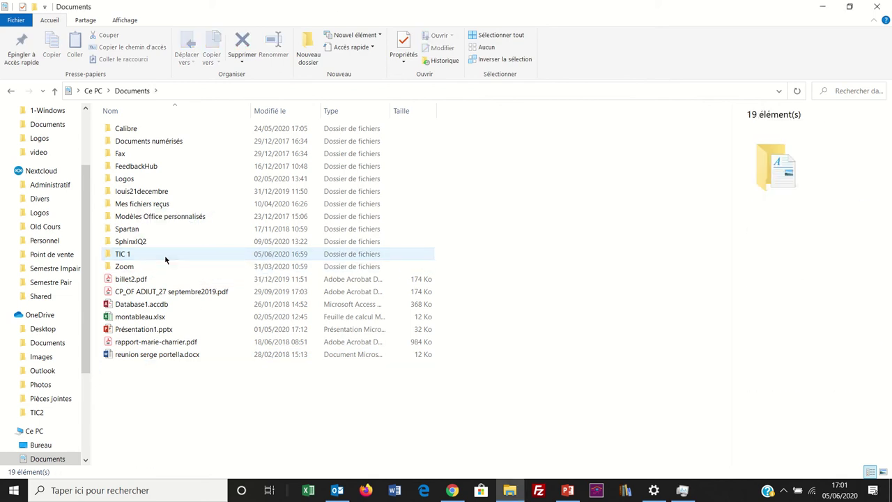
pyautogui.doubleClick(163, 258)
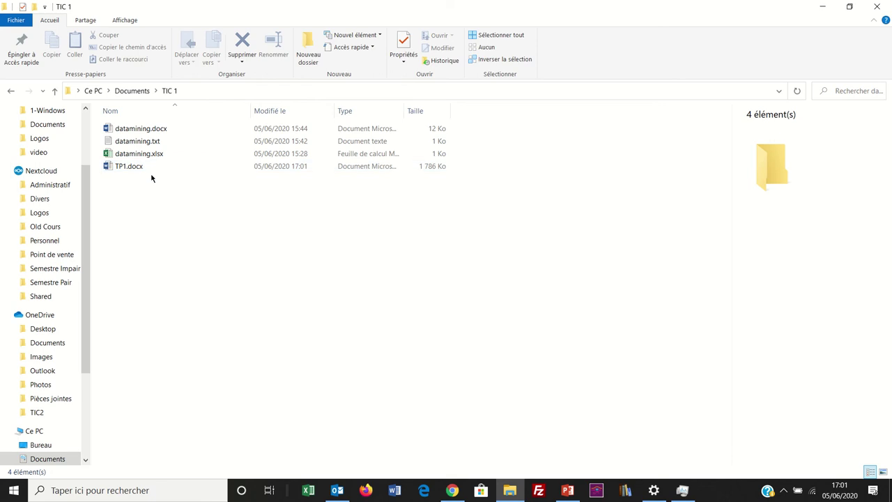
# Step: Return to Documents and duplicate the TIC 1 folder there by copying and pasting it
pyautogui.click(122, 94)
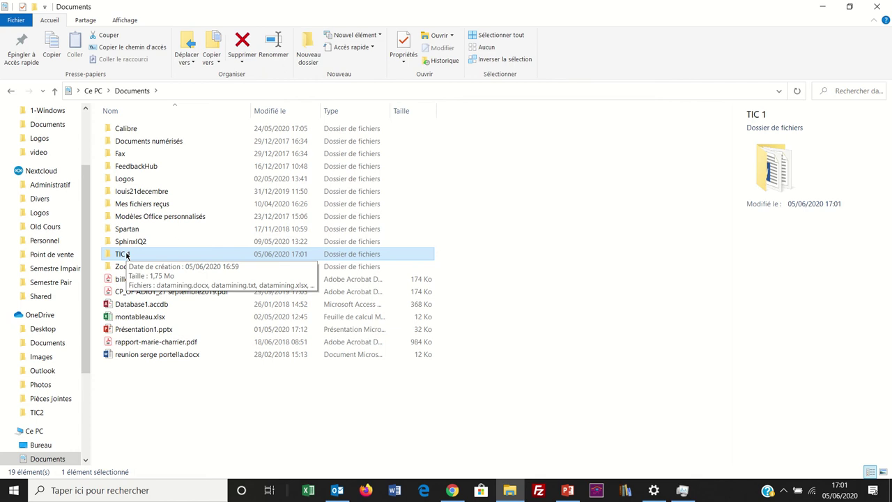
pyautogui.click(127, 255)
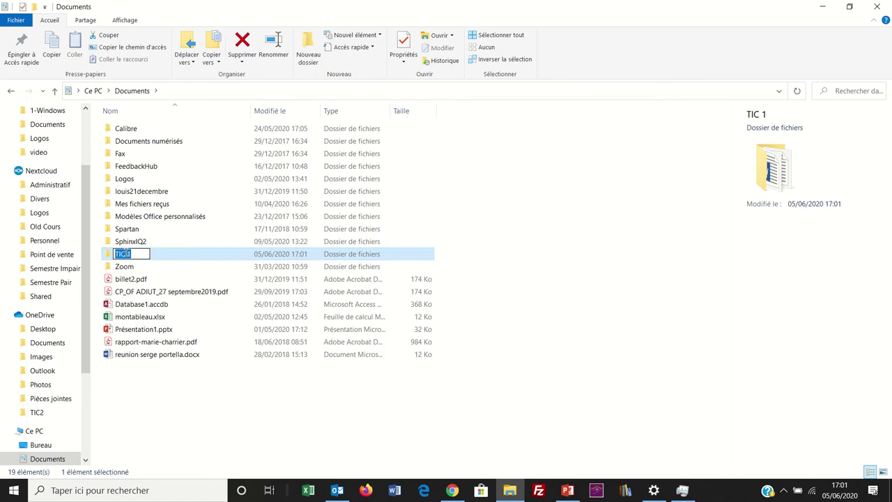
pyautogui.click(139, 303)
pyautogui.rightClick(119, 260)
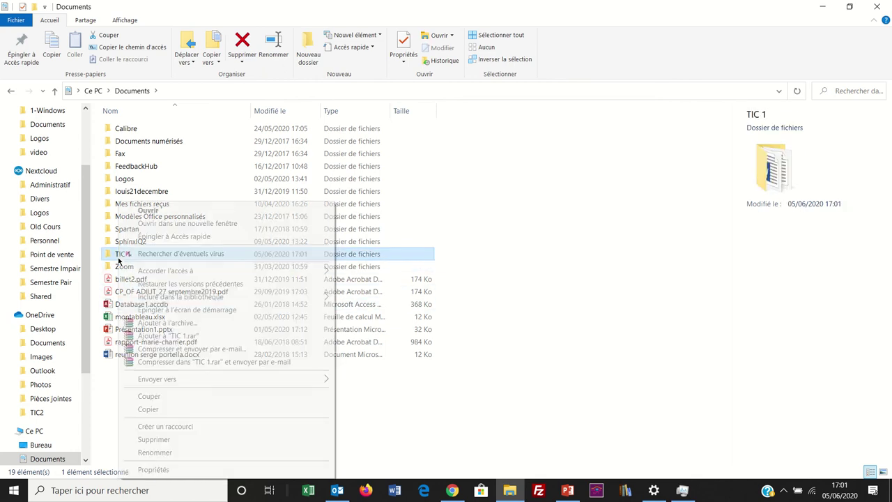
pyautogui.click(164, 409)
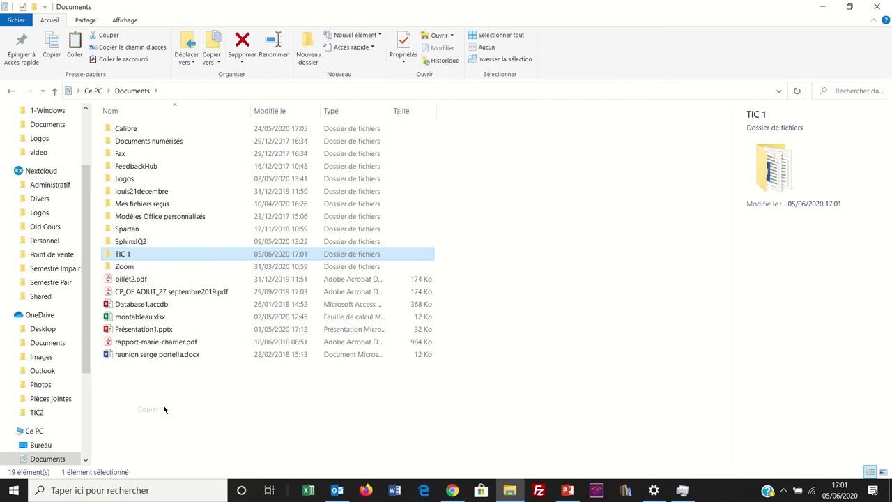
pyautogui.click(164, 410)
pyautogui.rightClick(164, 410)
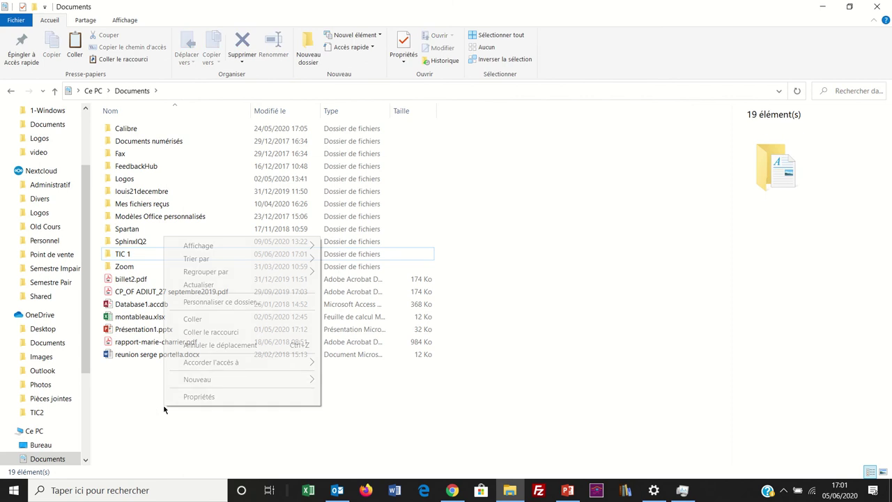
pyautogui.click(192, 320)
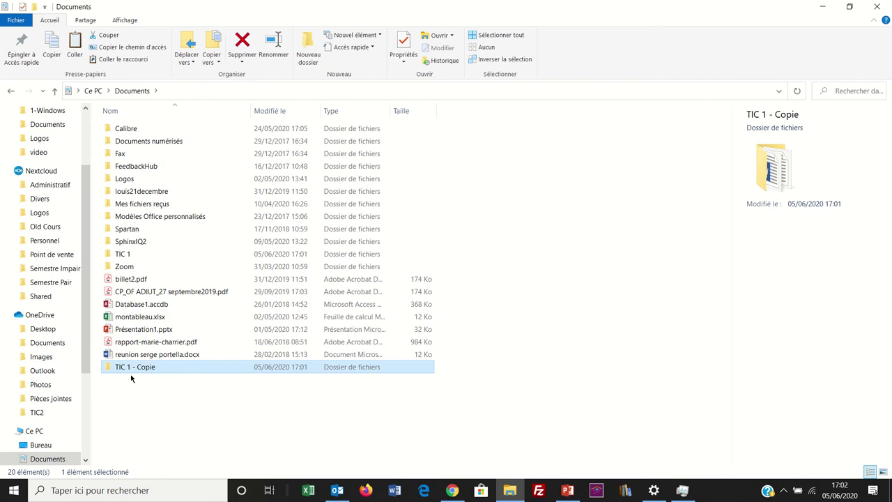
# Step: Rename the copied TIC 1 folder as "A supprimer - " followed by the person's surname
pyautogui.rightClick(124, 369)
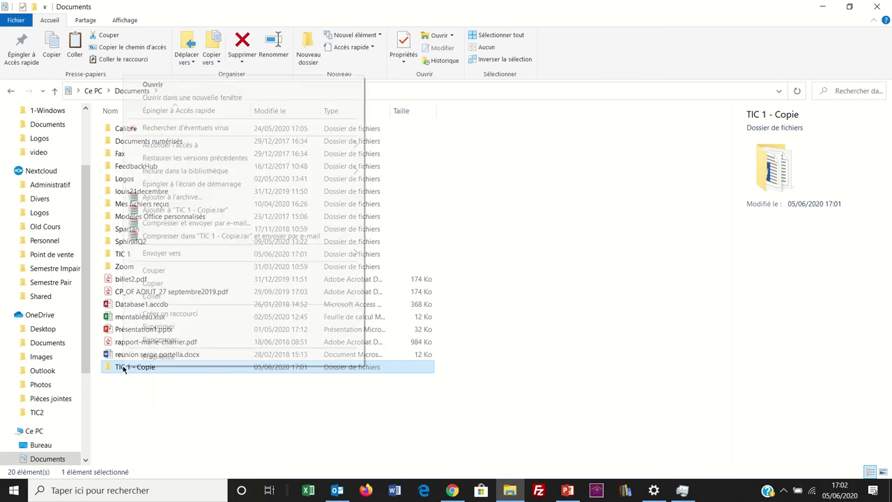
pyautogui.click(153, 340)
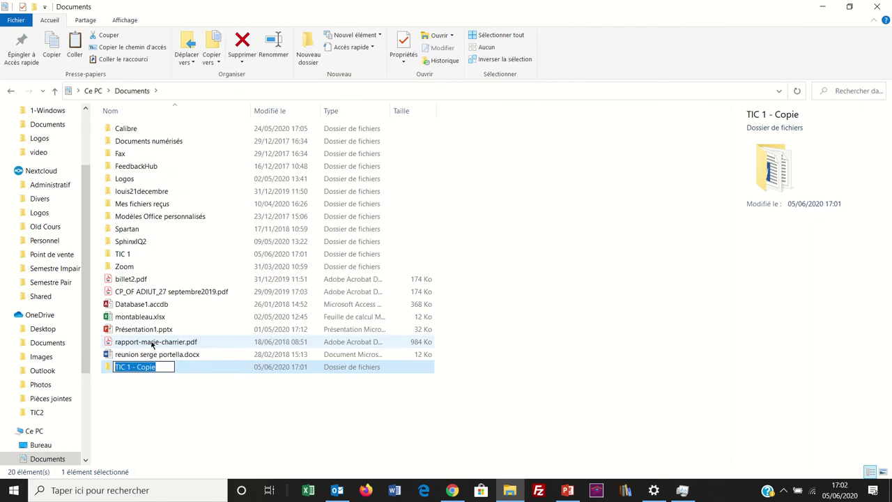
pyautogui.write('A su')
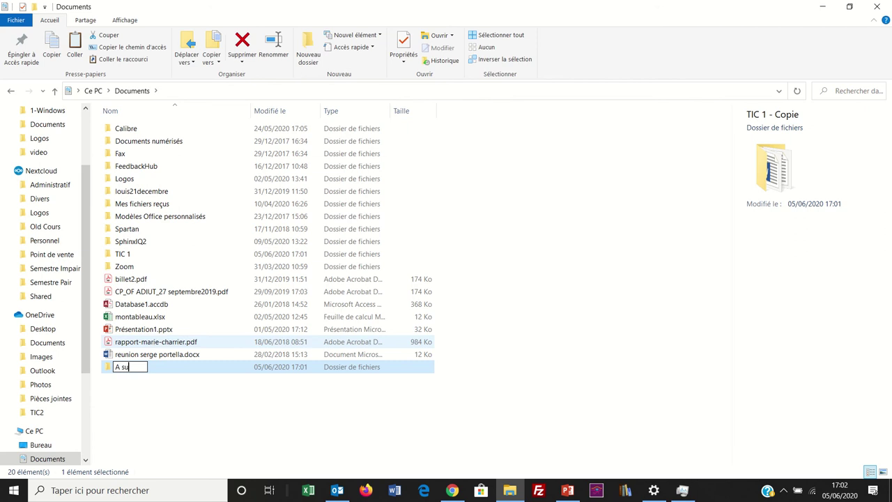
pyautogui.write('pprimer - Lhotte')
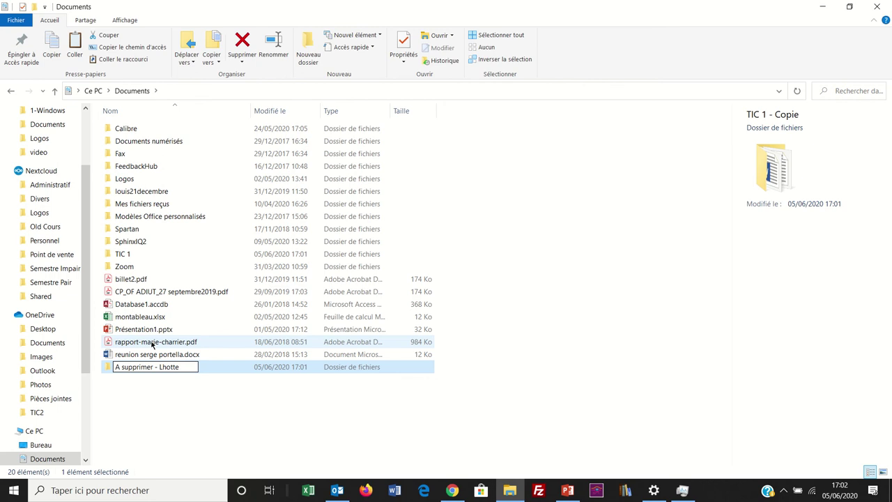
pyautogui.press('Return')
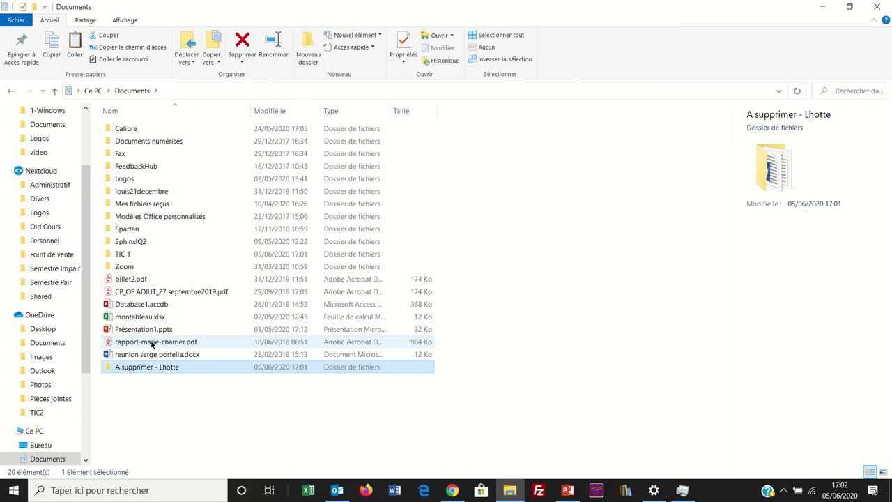
# Step: Check the files inside the "A supprimer" folder, and delete that folder from Documents
pyautogui.doubleClick(127, 369)
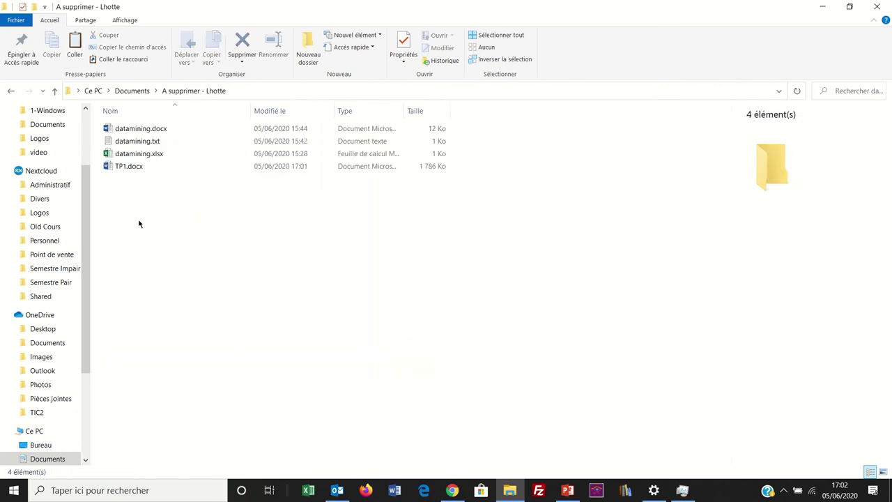
pyautogui.click(140, 90)
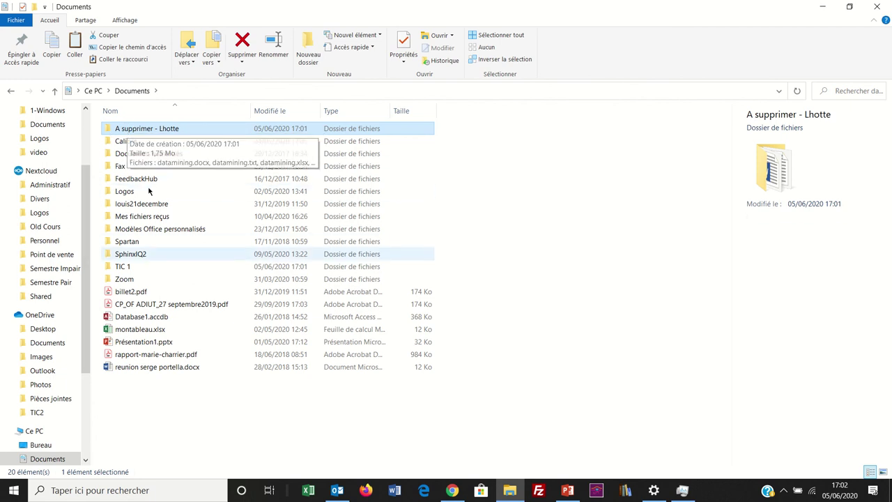
pyautogui.rightClick(133, 129)
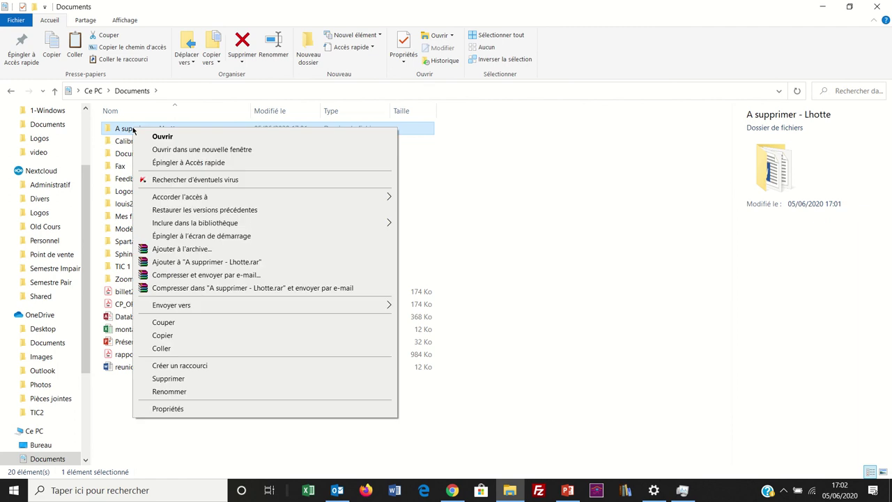
pyautogui.click(168, 378)
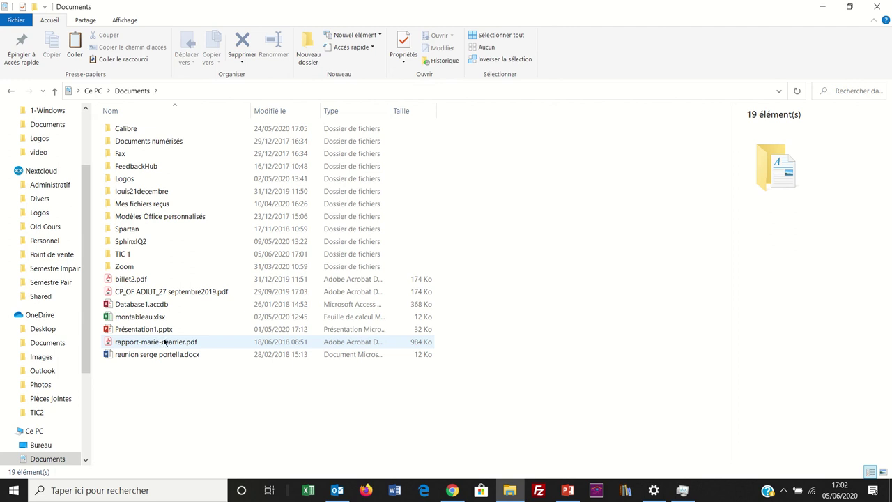
# Step: Restore the deleted "A supprimer" folder from the Recycle Bin (Corbeille) and bring the Documents window back up
pyautogui.click(816, 6)
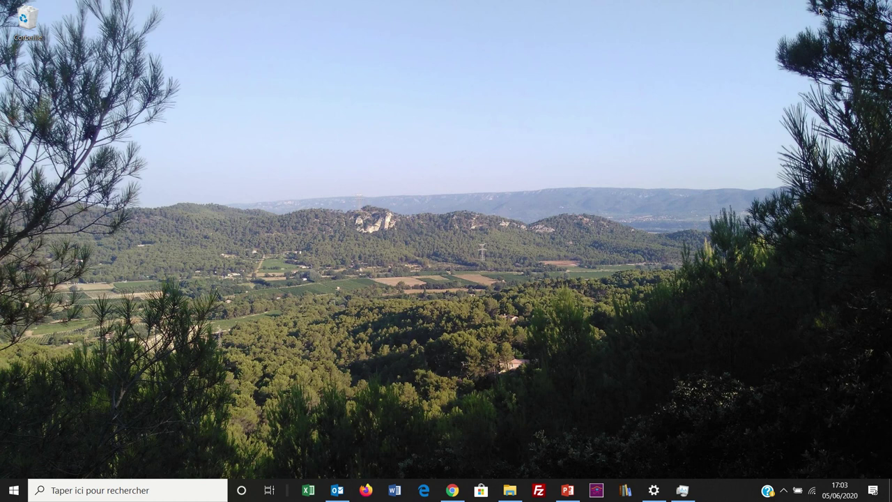
pyautogui.doubleClick(26, 25)
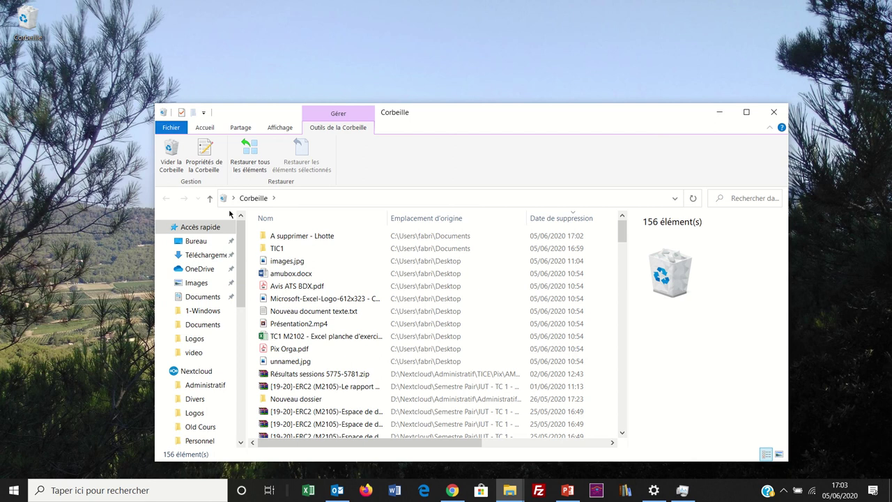
pyautogui.click(277, 240)
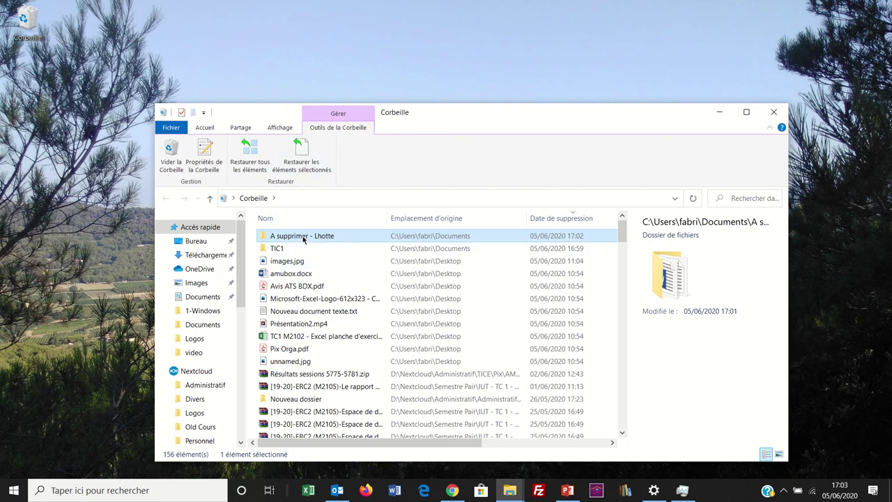
pyautogui.click(302, 150)
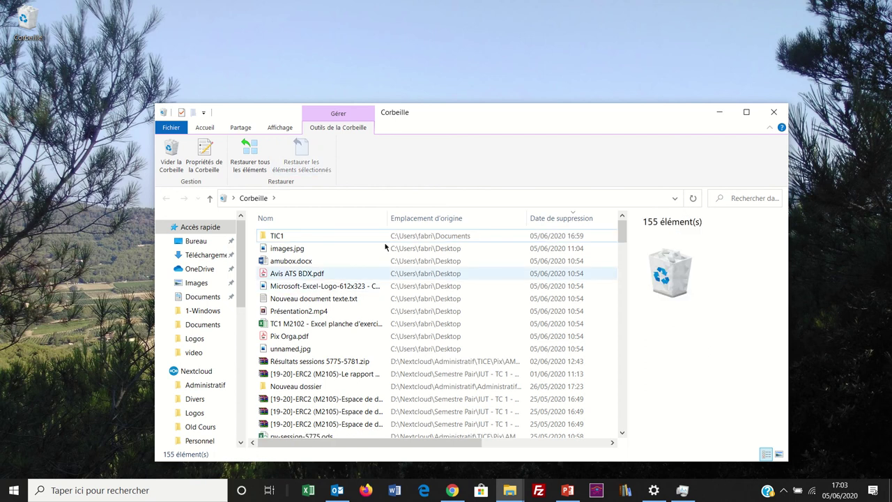
pyautogui.click(773, 113)
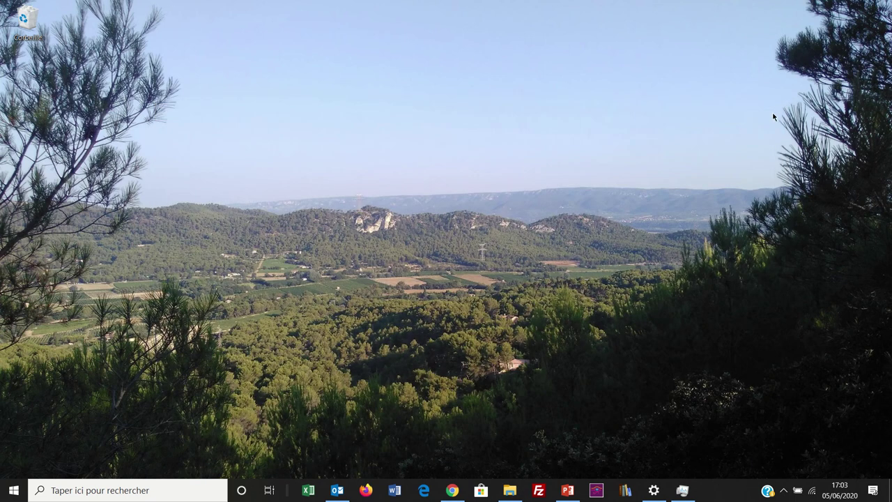
pyautogui.click(509, 490)
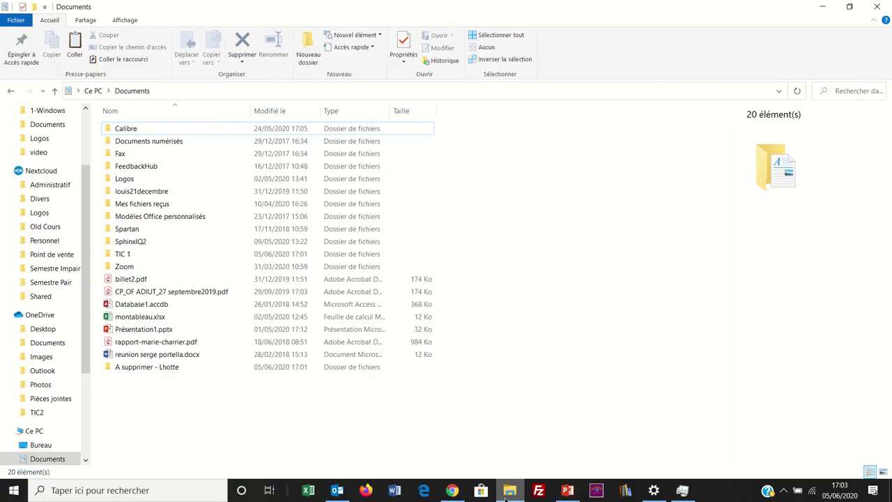